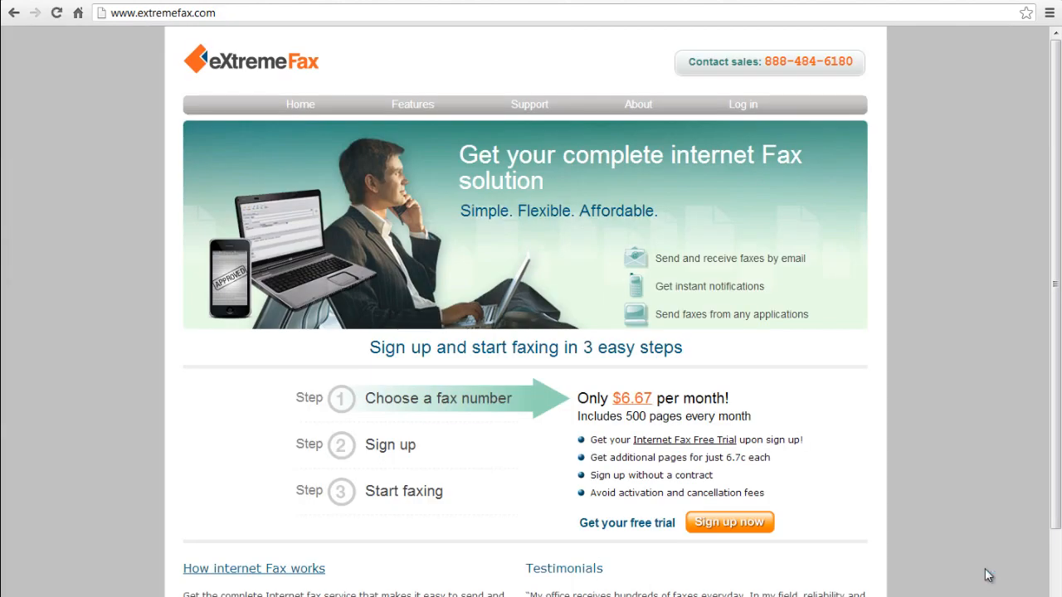
{"action": "scroll", "coordinate": [989, 568], "scroll_direction": "down", "scroll_amount": 1}
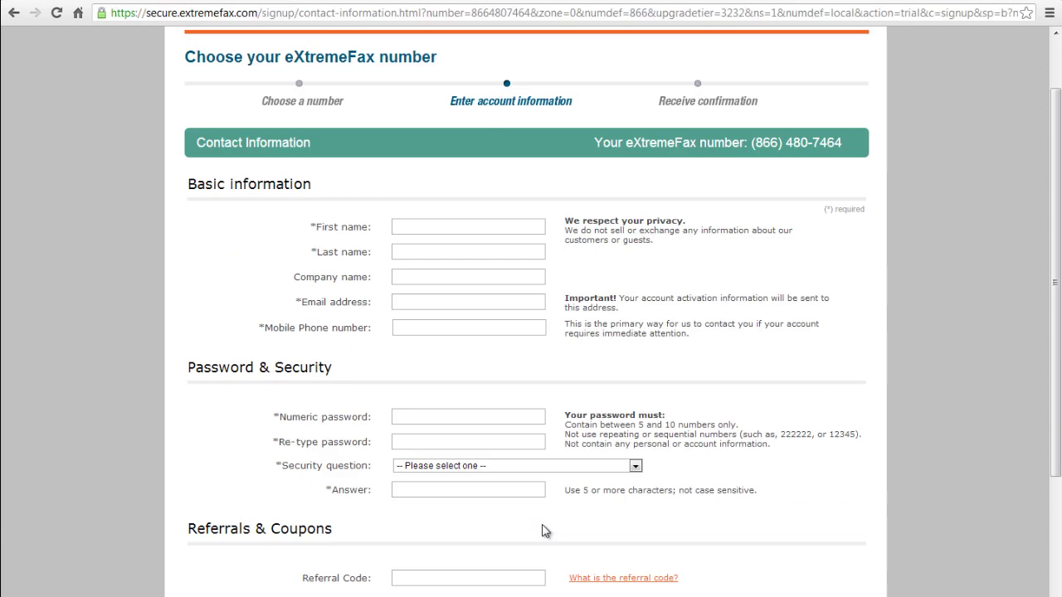
{"action": "scroll", "coordinate": [545, 531], "scroll_direction": "down", "scroll_amount": 2}
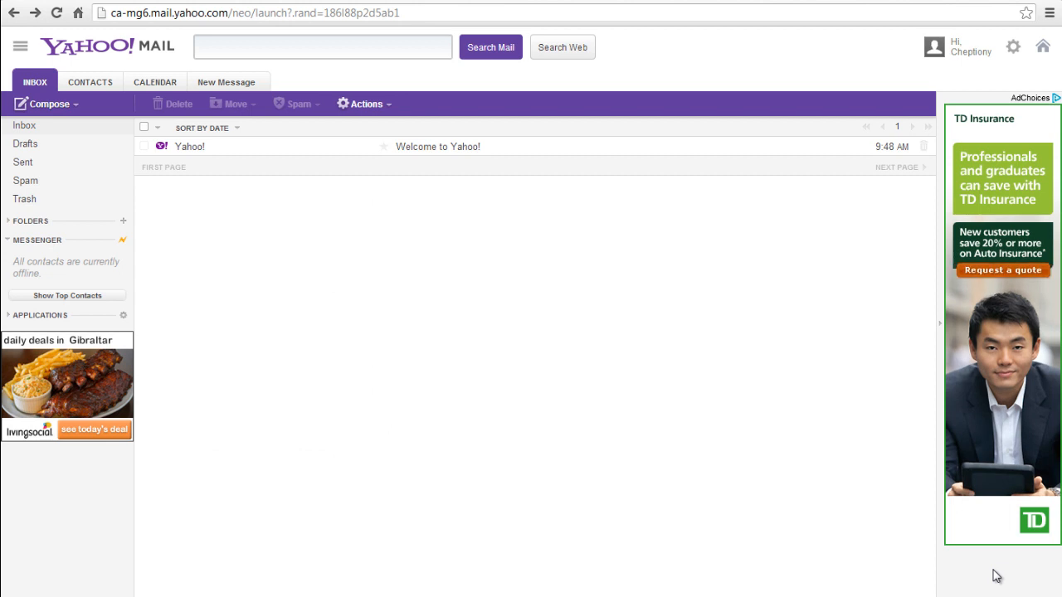
{"action": "left_click", "coordinate": [213, 85]}
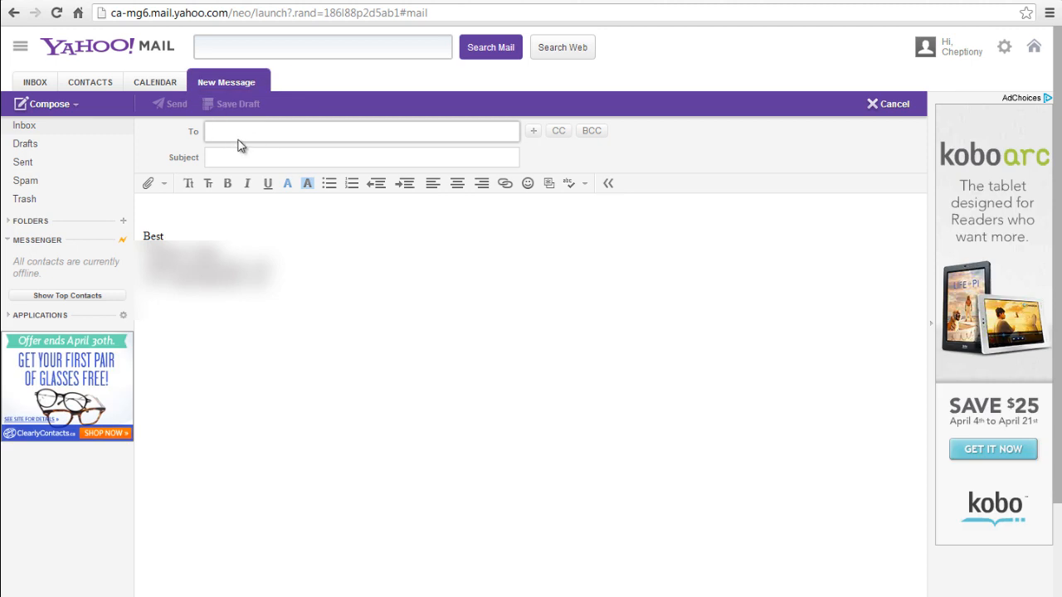
{"action": "type", "text": "1"}
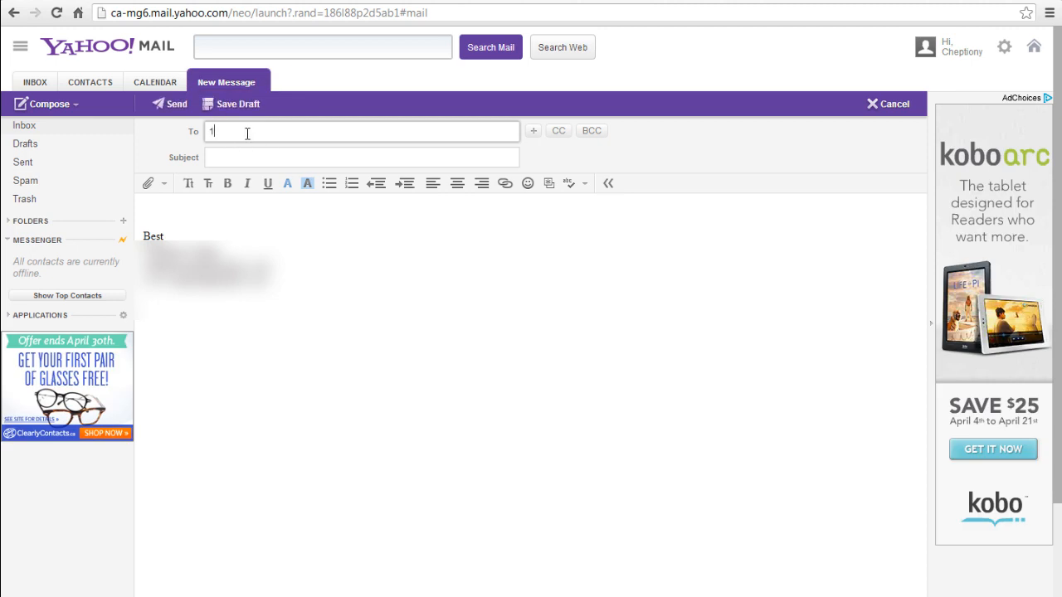
{"action": "type", "text": "15"}
{"action": "key", "text": "BackSpace"}
{"action": "key", "text": "BackSpace"}
{"action": "type", "text": "0000"}
{"action": "type", "text": "1"}
{"action": "type", "text": "@your"}
{"action": "type", "text": "fax"}
{"action": "type", "text": "pro"}
{"action": "type", "text": "vider"}
{"action": "key", "text": "BackSpace"}
{"action": "type", "text": "r.c"}
{"action": "type", "text": "om"}
Enter the subject Annual meeting, correcting a mistyped attempt
{"action": "left_click", "coordinate": [246, 162]}
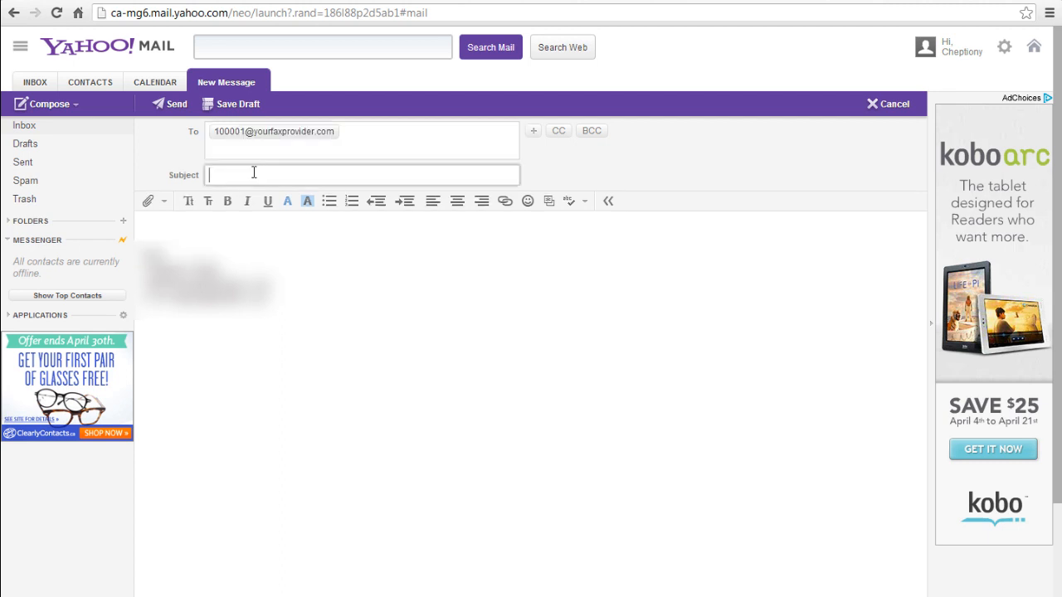
{"action": "type", "text": "M"}
{"action": "type", "text": "e"}
{"action": "key", "text": "BackSpace"}
{"action": "key", "text": "BackSpace"}
{"action": "type", "text": "Annu"}
{"action": "type", "text": "a"}
{"action": "type", "text": "l meeting"}
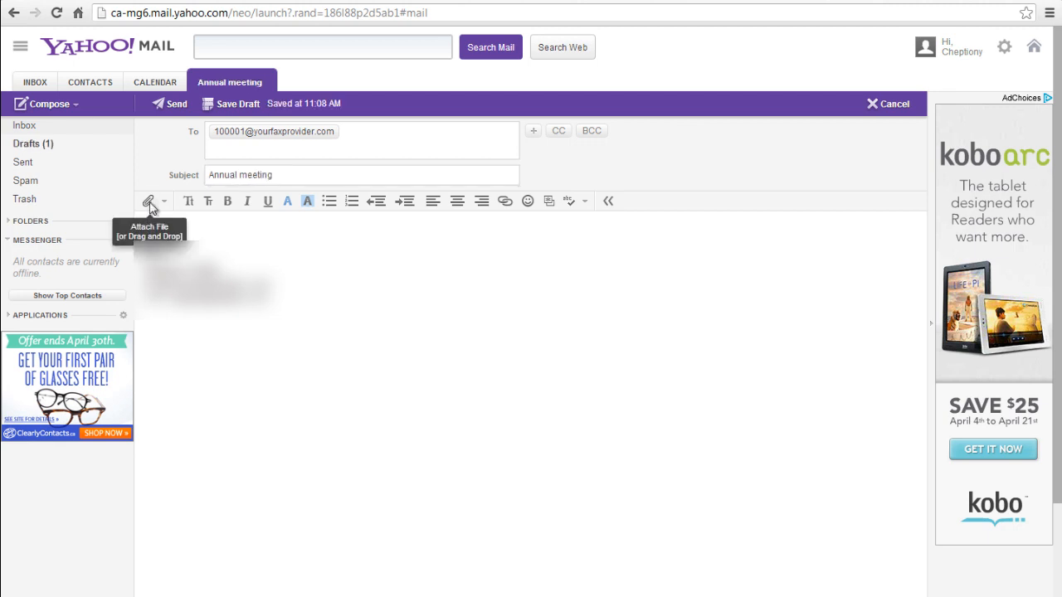
Attach the renewal policy schedule document from the Documents library
{"action": "left_click", "coordinate": [148, 202]}
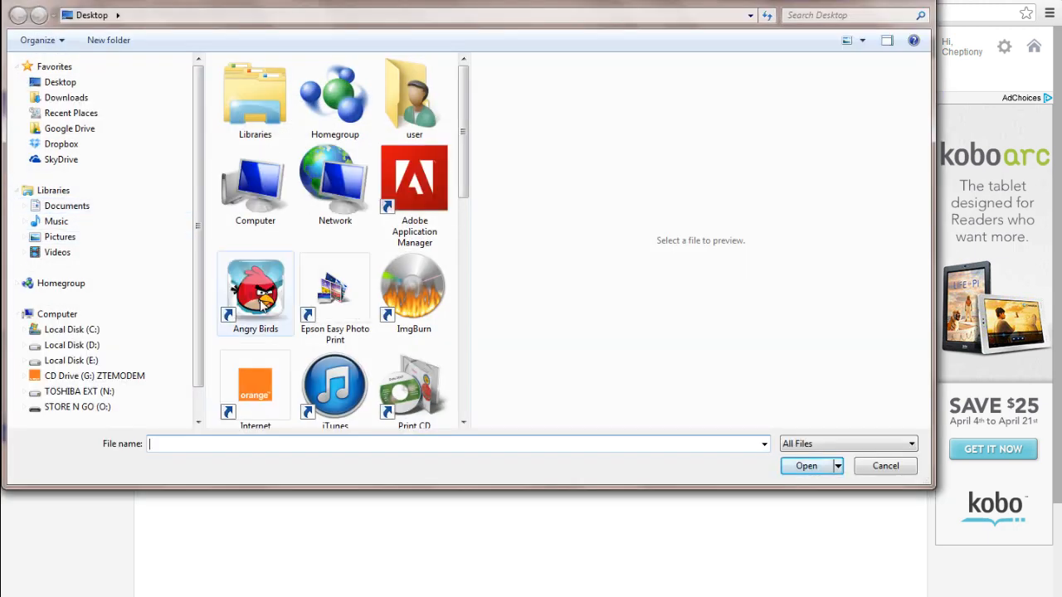
{"action": "left_click", "coordinate": [253, 384]}
{"action": "double_click", "coordinate": [226, 389]}
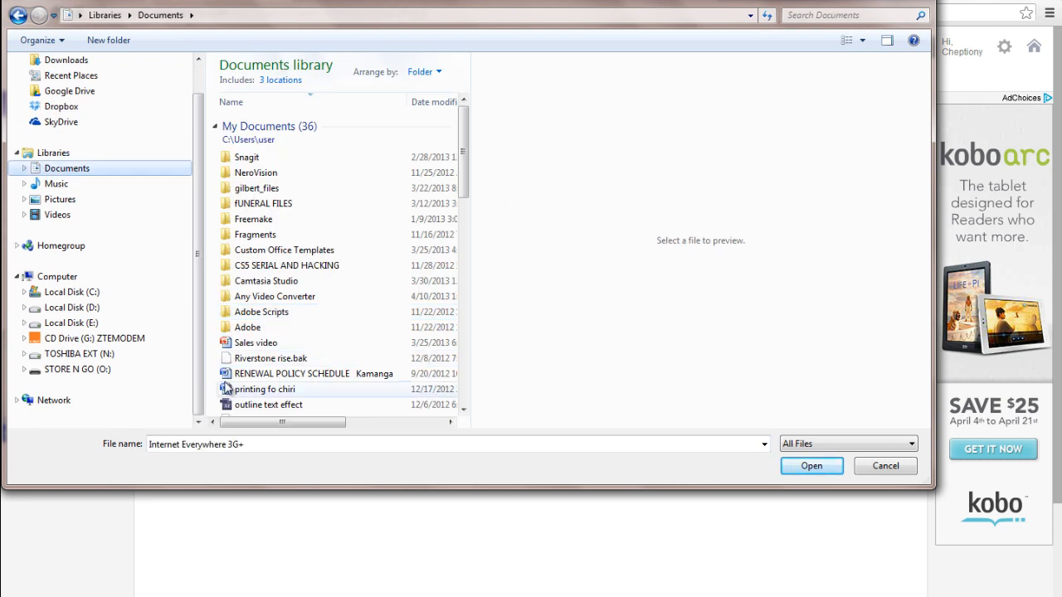
{"action": "left_click", "coordinate": [227, 389]}
{"action": "left_click", "coordinate": [239, 375]}
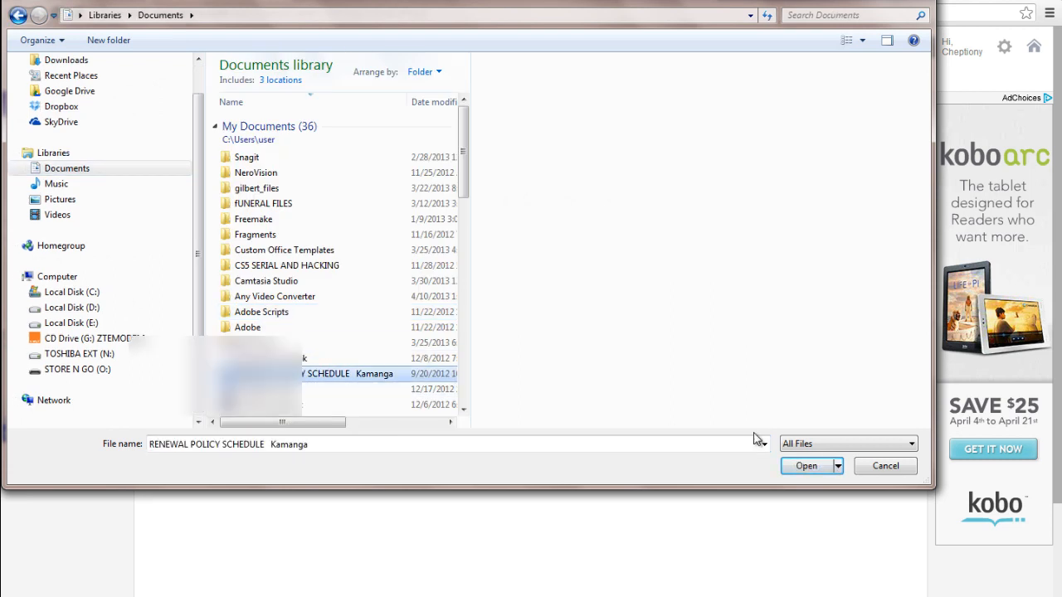
{"action": "left_click", "coordinate": [805, 466]}
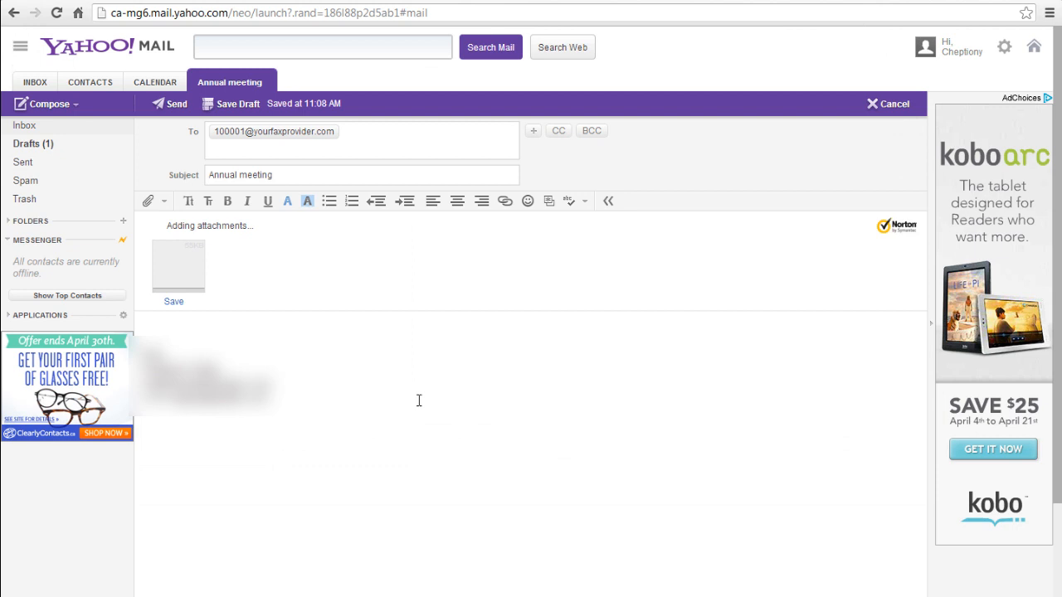